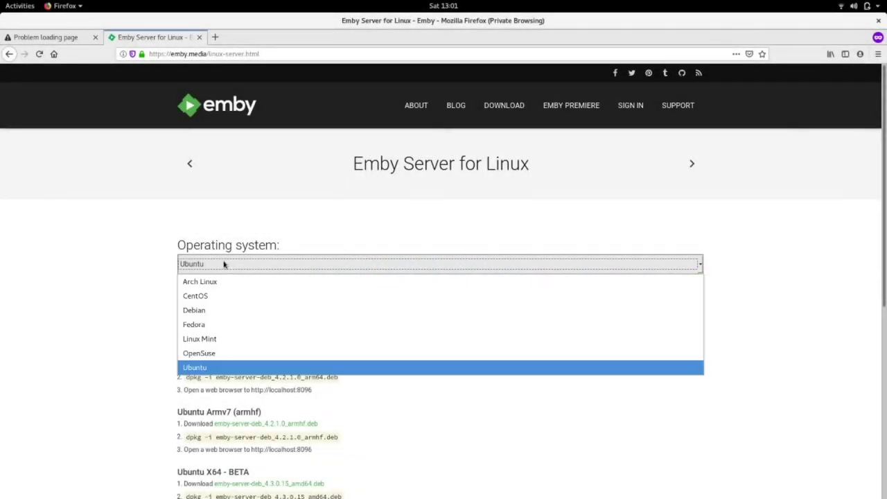
Step: Choose Debian as the operating system and show the link options for the emby-server-deb_4.2.1.0_arm64.deb download
left_click(208, 311)
scroll(202, 315, "down", 3)
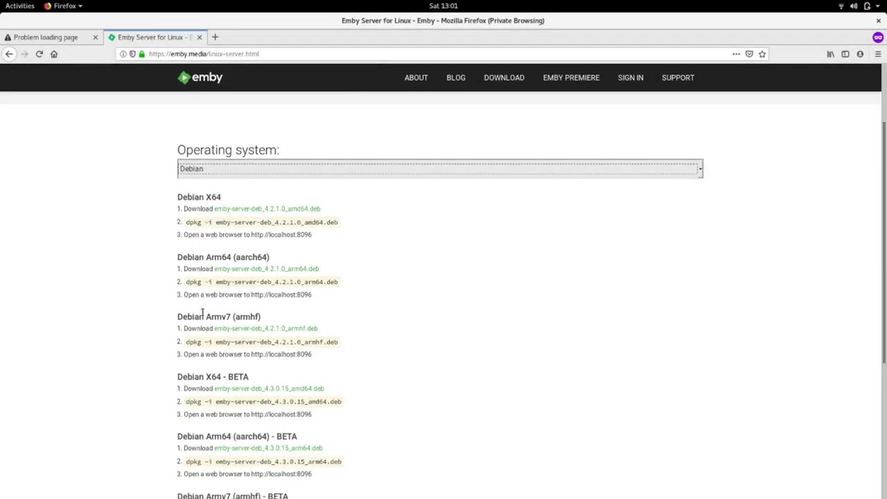
right_click(287, 263)
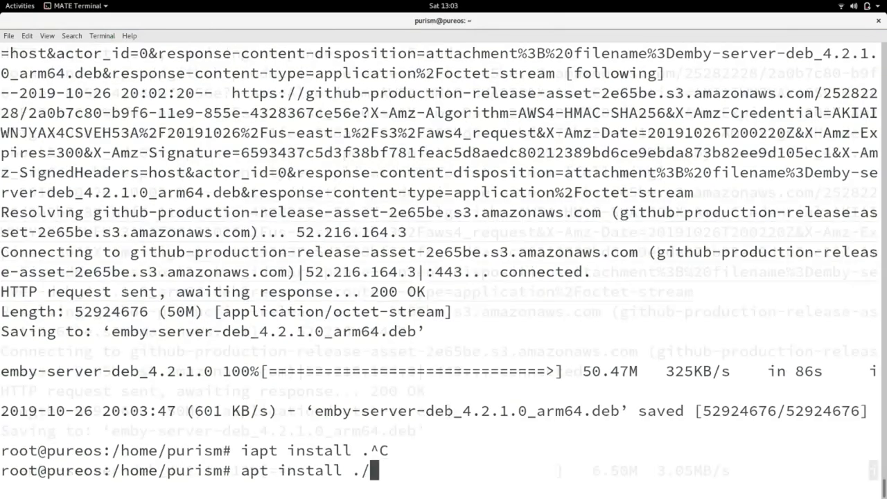
Step: In the terminal, install the downloaded emby-server-deb_4.2.1.0_arm64.deb package with apt
type("e")
key("Tab")
key("Return")
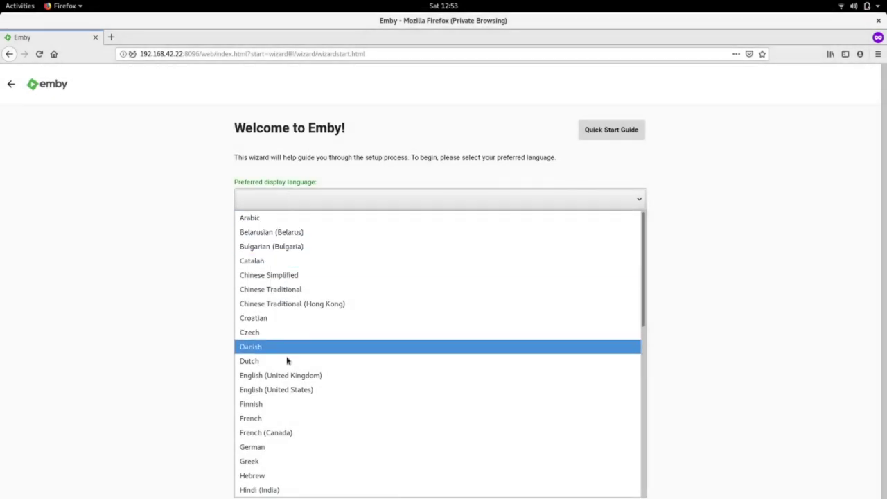
Step: Set the wizard's display language to English (United States), and create the first user by entering and confirming its new password
left_click(294, 389)
left_click(634, 233)
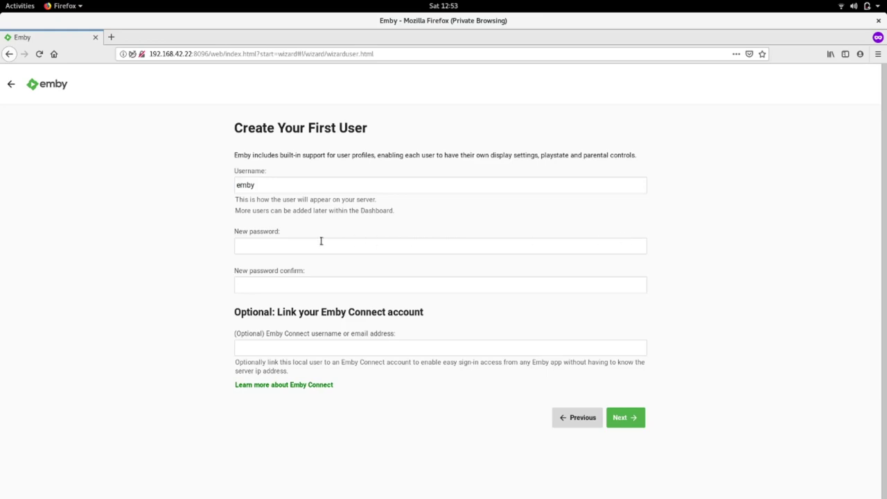
left_click(301, 246)
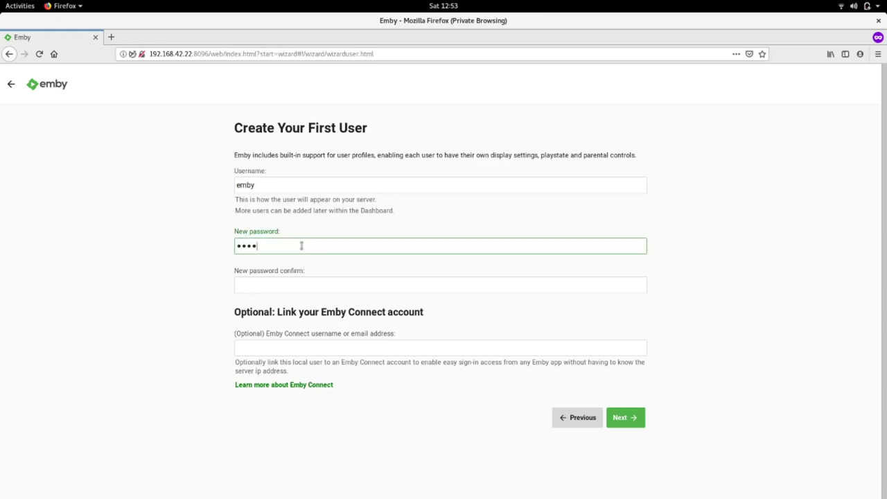
key("Tab")
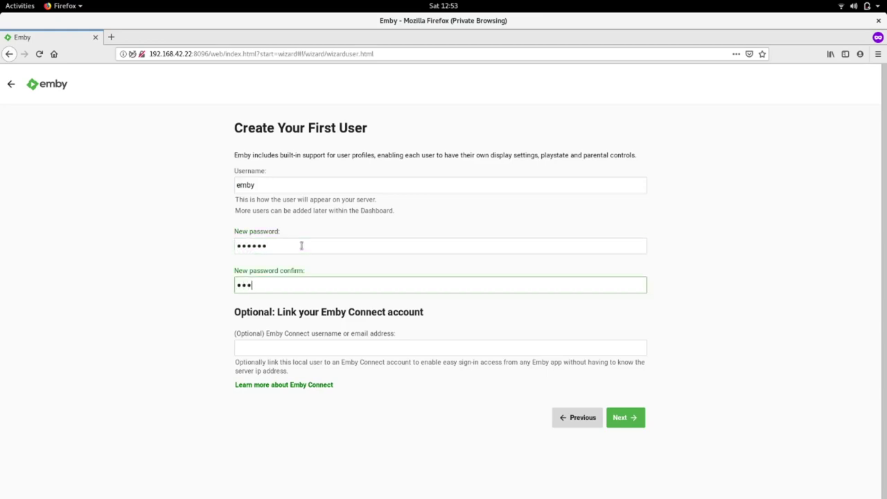
key("Tab")
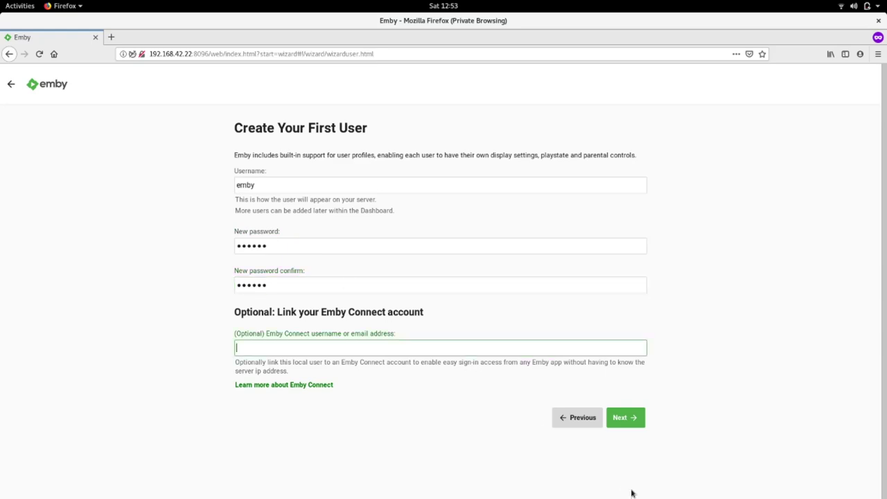
left_click(627, 428)
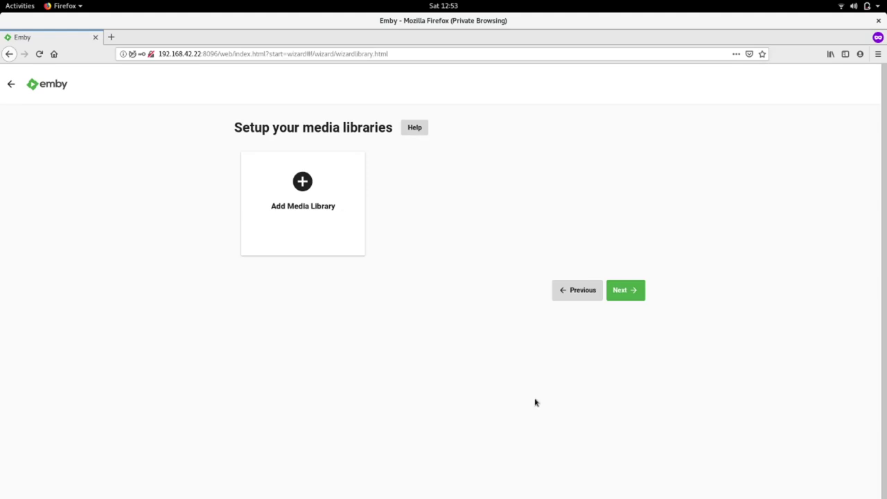
Step: Start adding a media library with TV shows as its content type
left_click(314, 188)
left_click(292, 175)
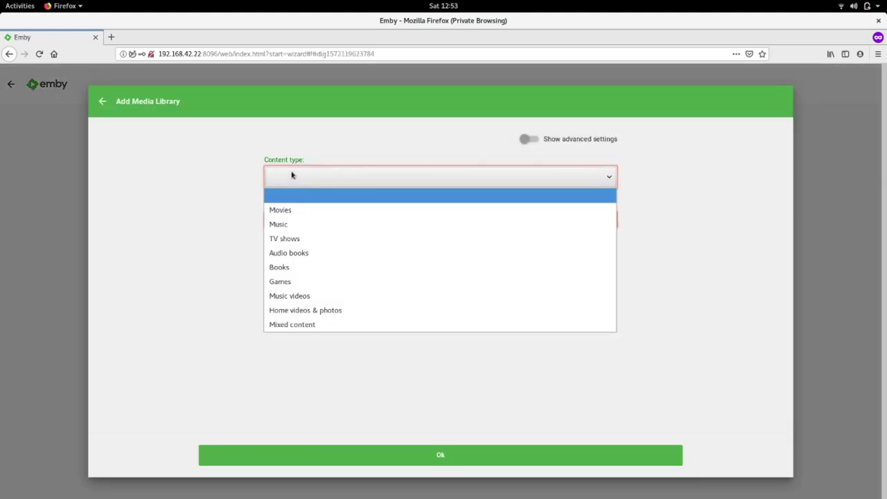
left_click(298, 238)
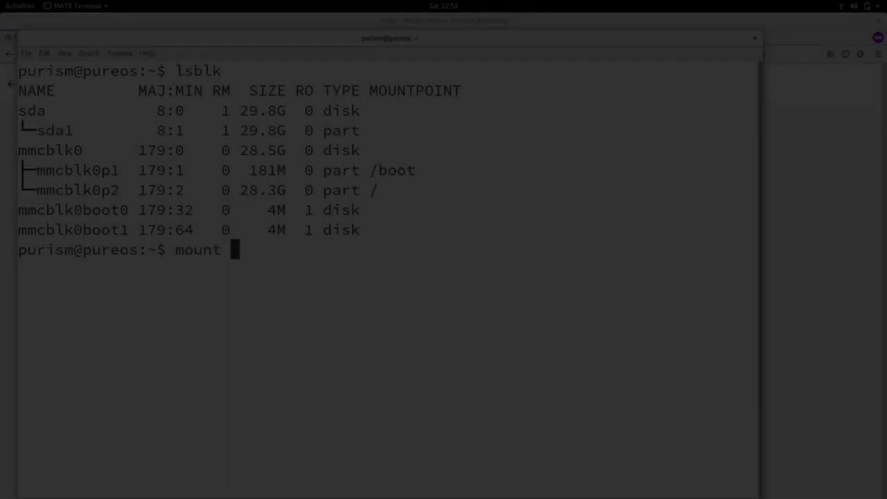
Step: Mount /dev/sda1 on /mnt, rerunning the command with sudo, and list the contents of /mnt
type("/dev/sda1 /mnt")
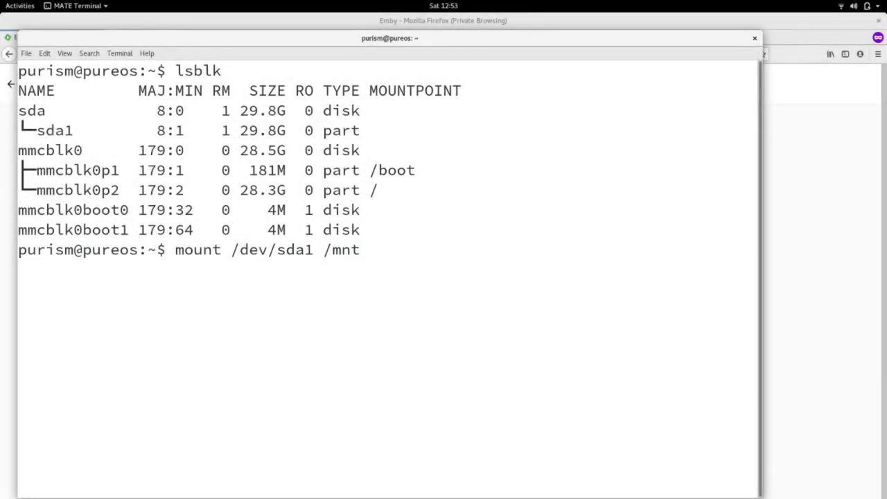
key("Return")
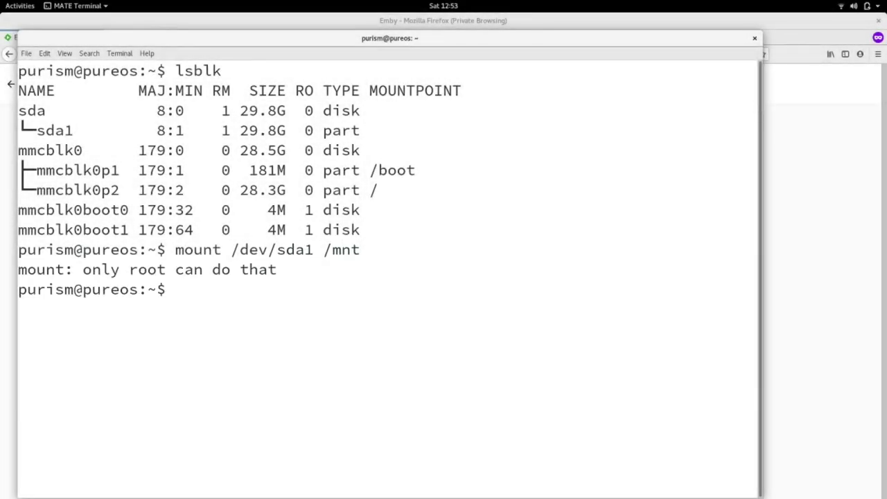
type("sudo !!")
key("Return")
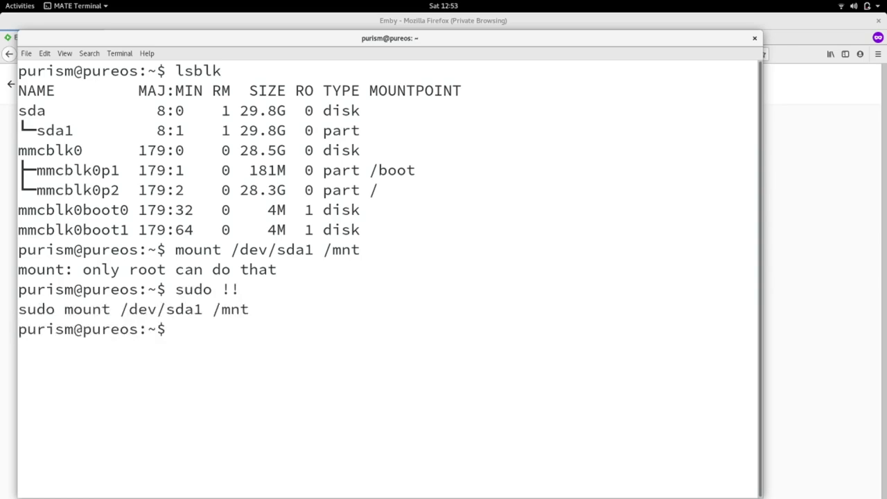
type("ls /mnt")
key("Return")
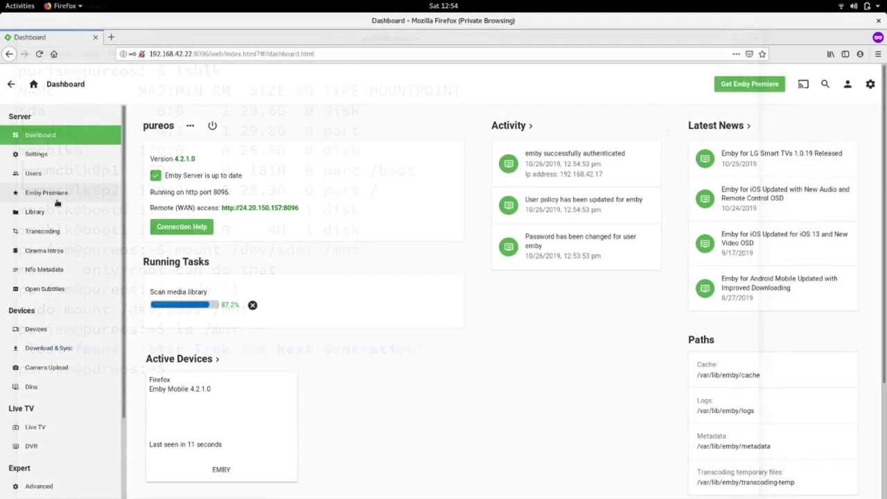
Step: Open the server's library management page from the dashboard
left_click(56, 212)
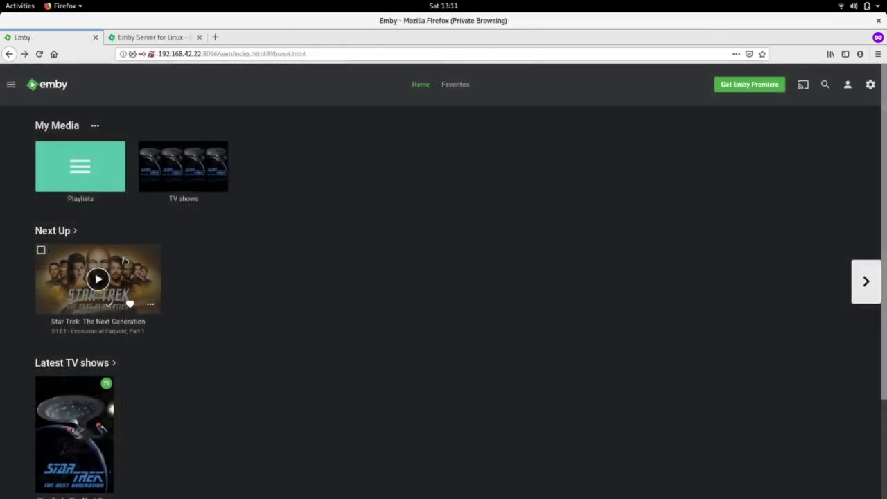
Step: View the details of Encounter at Farpoint, Part 1, and open episode 6, Where No One Has Gone Before, from Season 1
left_click(124, 261)
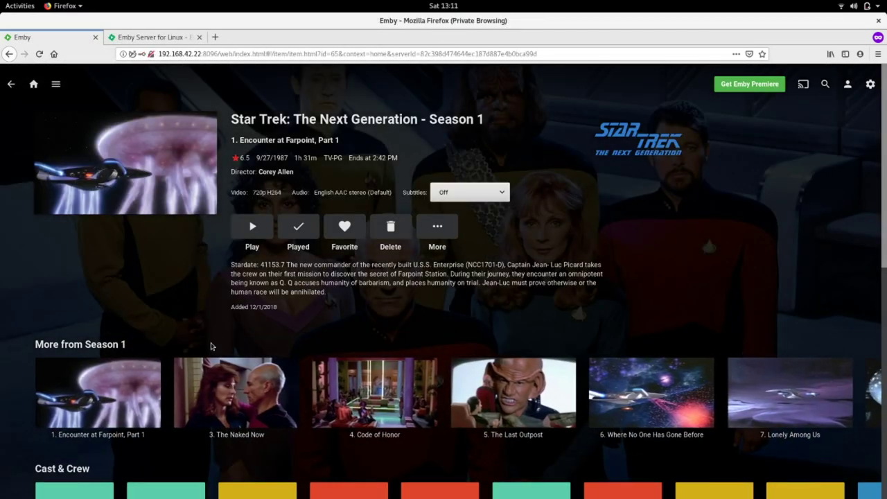
mouse_move(373, 385)
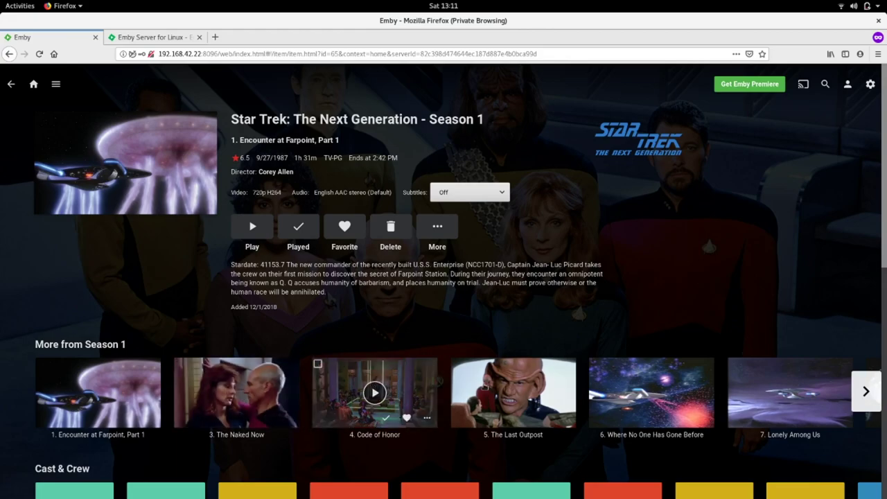
left_click(658, 386)
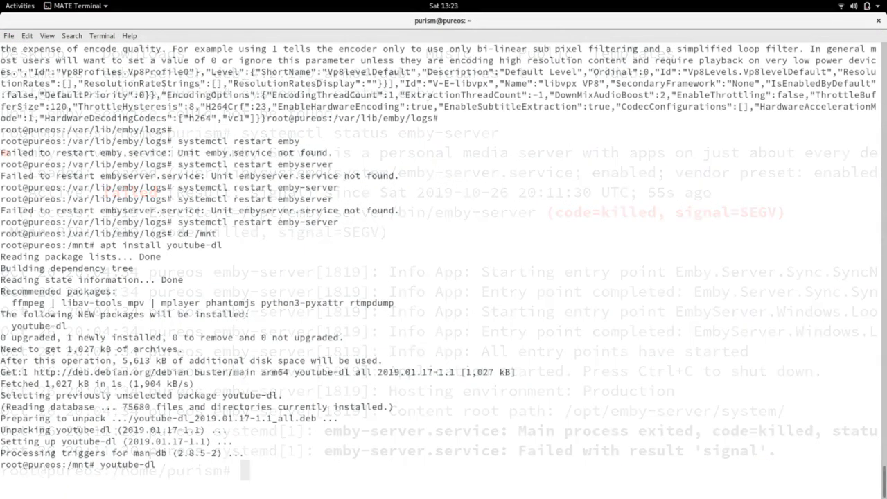
type("https://www.youtube.com/watch?v=aqz-KE-bpKQ")
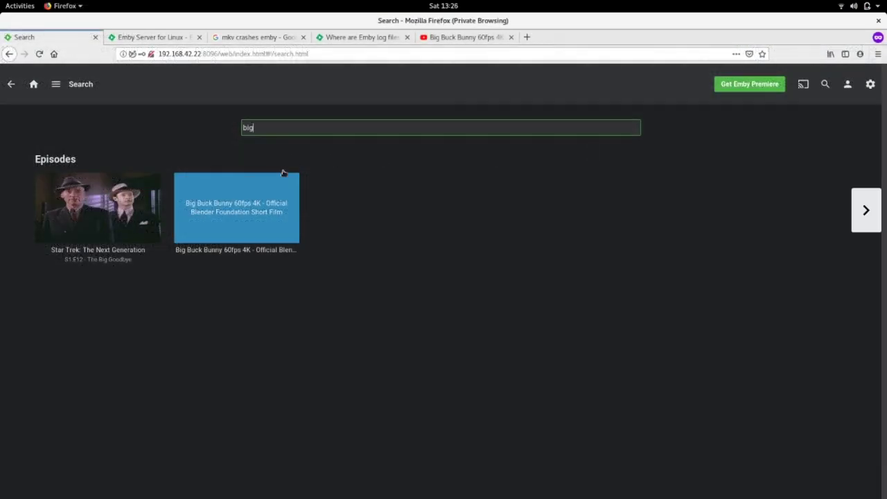
Step: Open the Big Buck Bunny 60fps 4K video from the search results and show its playback full screen
left_click(236, 208)
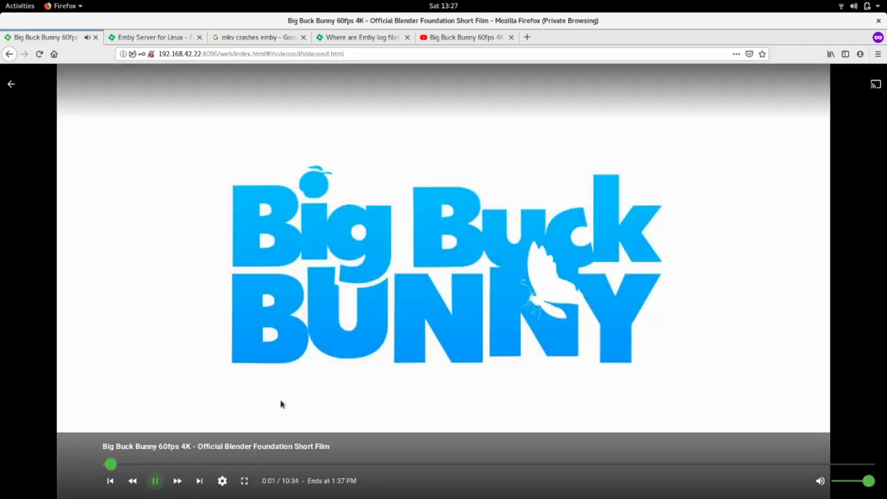
left_click(244, 481)
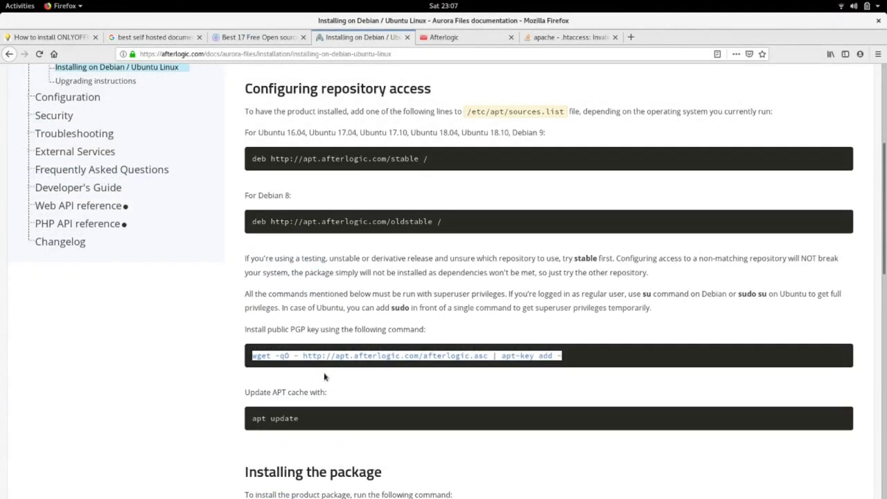
Step: Highlight the apt update command and the package installation command in the Aurora Files installation instructions
triple_click(310, 420)
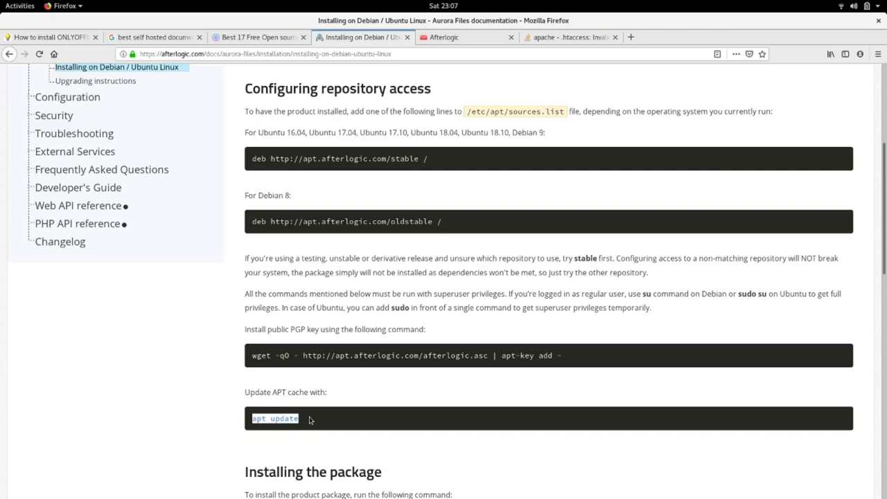
scroll(311, 420, "down", 5)
triple_click(374, 339)
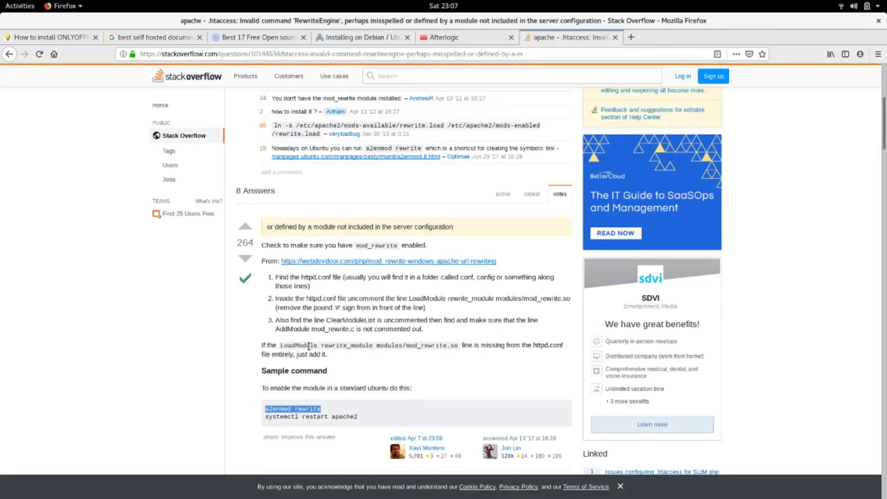
Step: Copy the a2enmod rewrite command from the accepted Stack Overflow answer
right_click(326, 413)
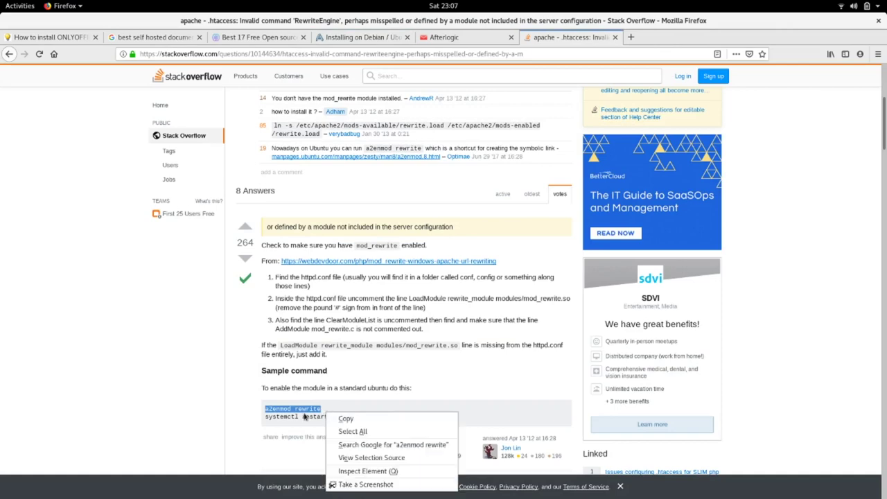
left_click(345, 419)
left_click(328, 410)
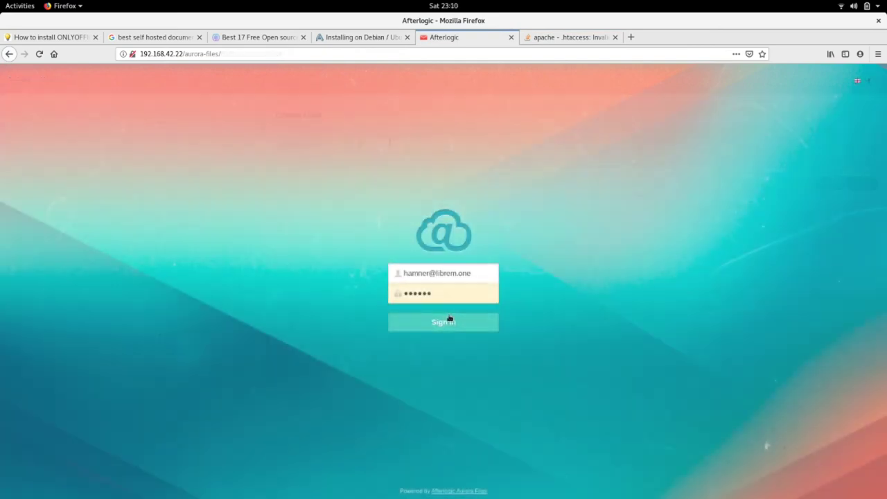
Step: Sign in to Aurora Files with the filled-in credentials and save the login in the browser
left_click(448, 321)
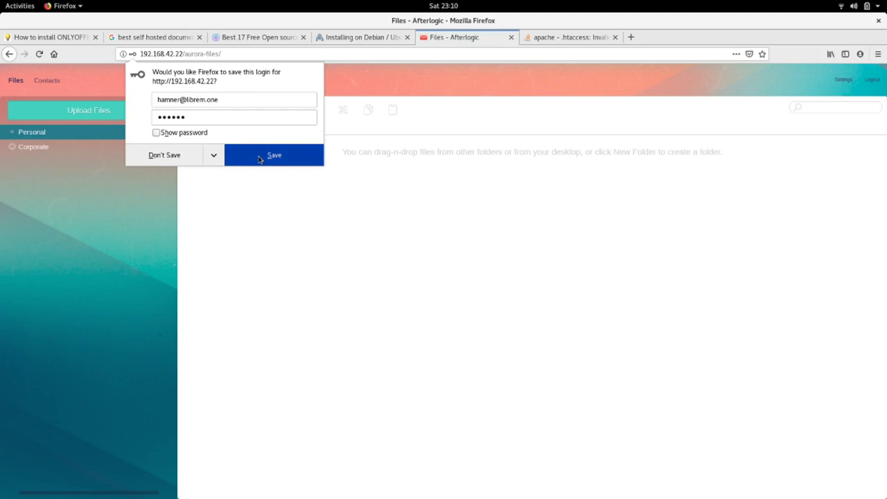
left_click(265, 159)
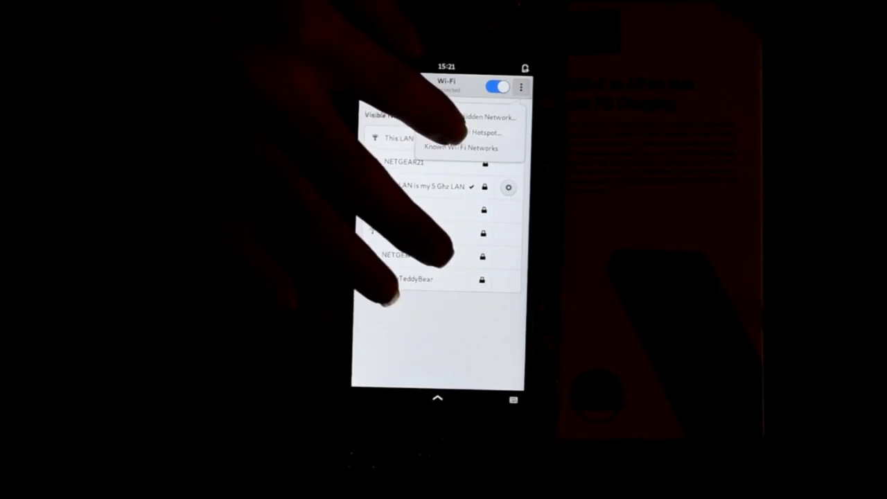
left_click(462, 132)
left_click(465, 272)
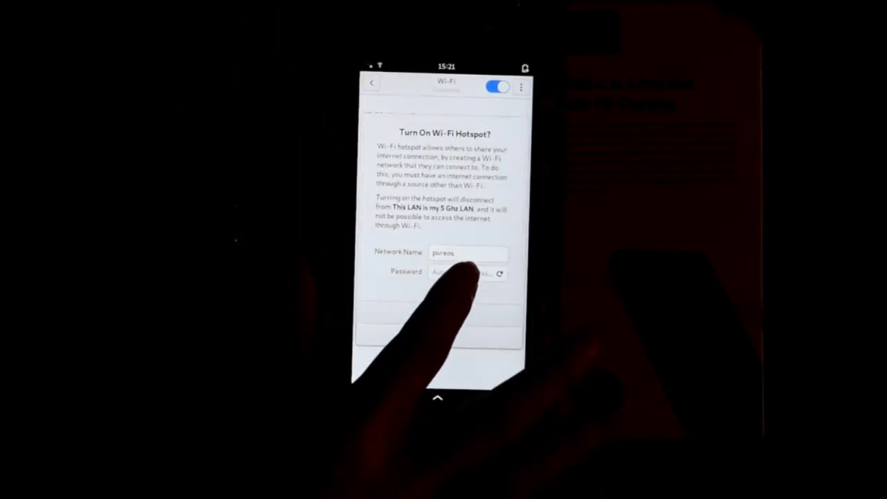